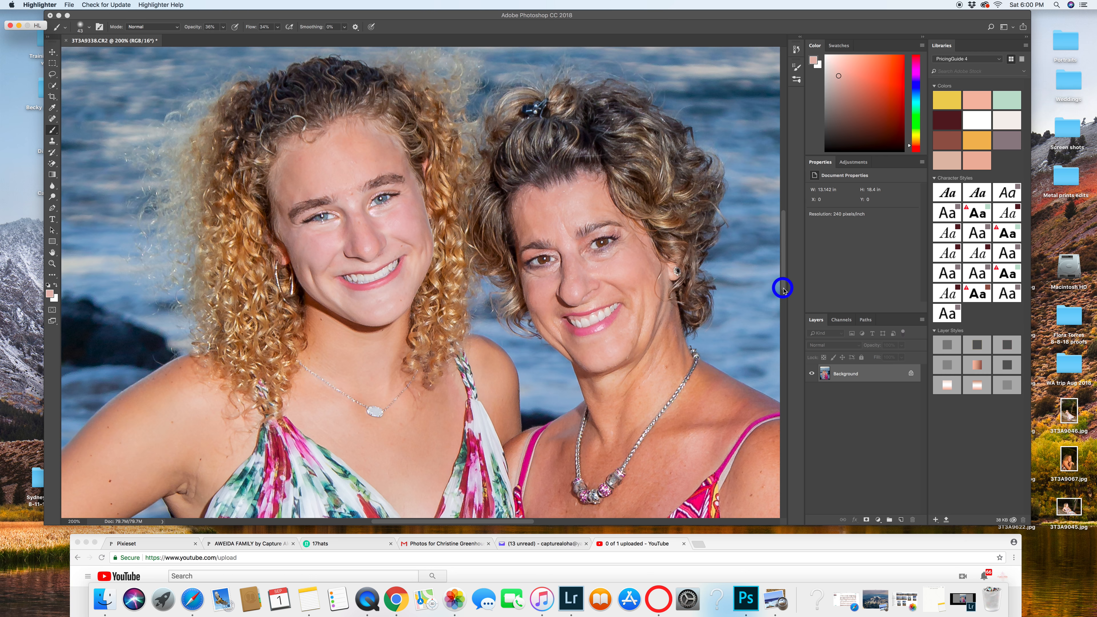
# Step: Open the portrait of the two women in the Liquify filter and magnify it to 100% around their upper bodies
pyautogui.click(783, 289)
pyautogui.scroll(-1, 783, 285)
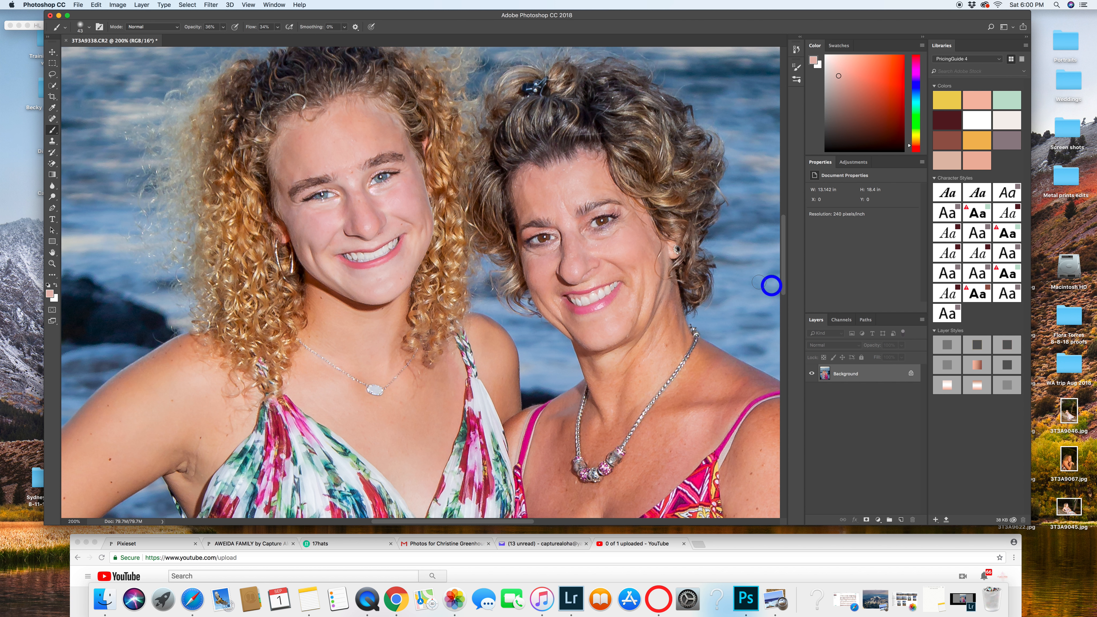
pyautogui.click(212, 5)
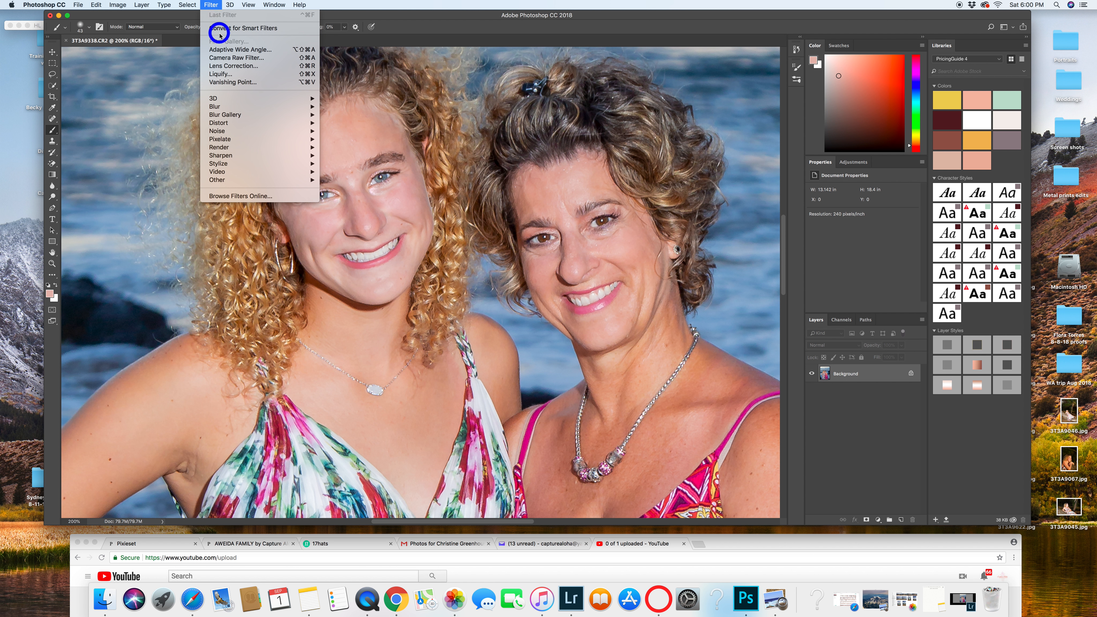
pyautogui.click(221, 74)
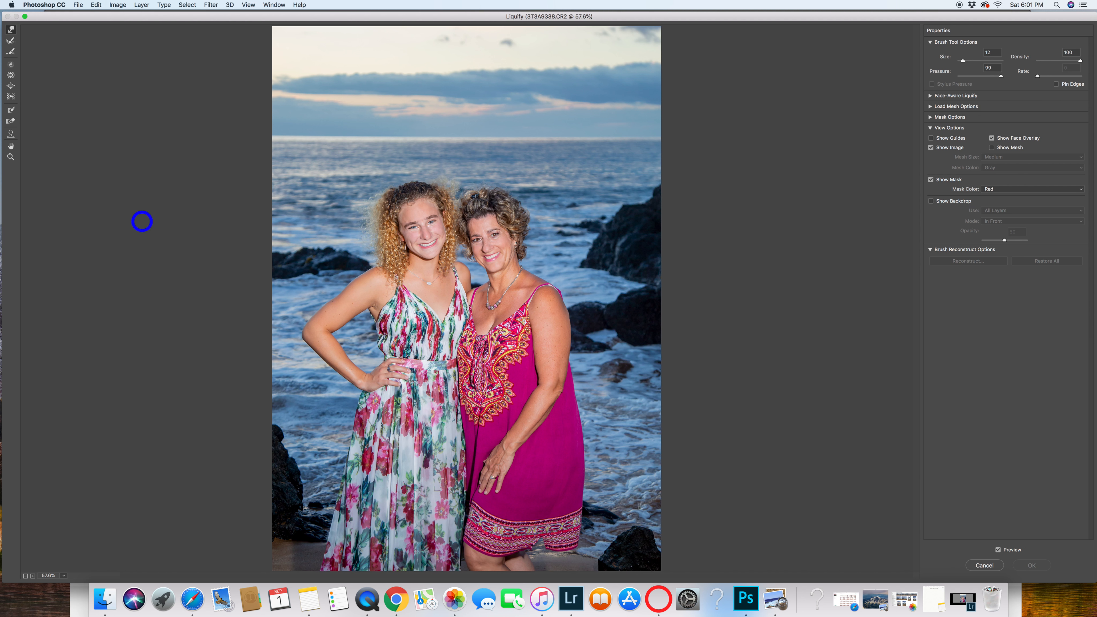
pyautogui.click(11, 158)
pyautogui.click(554, 341)
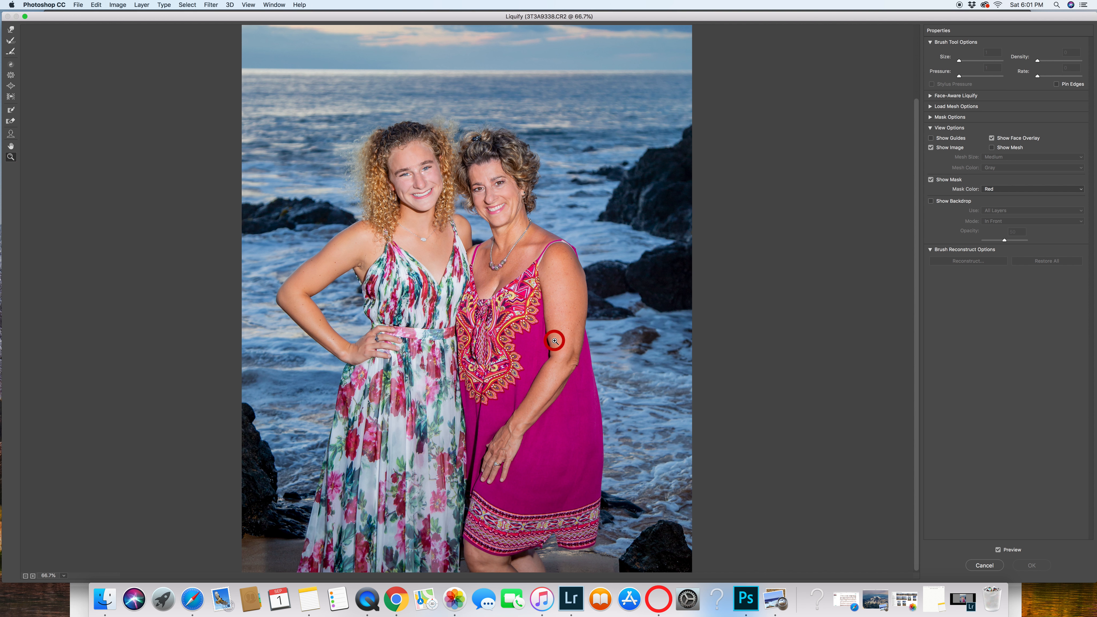
pyautogui.click(562, 297)
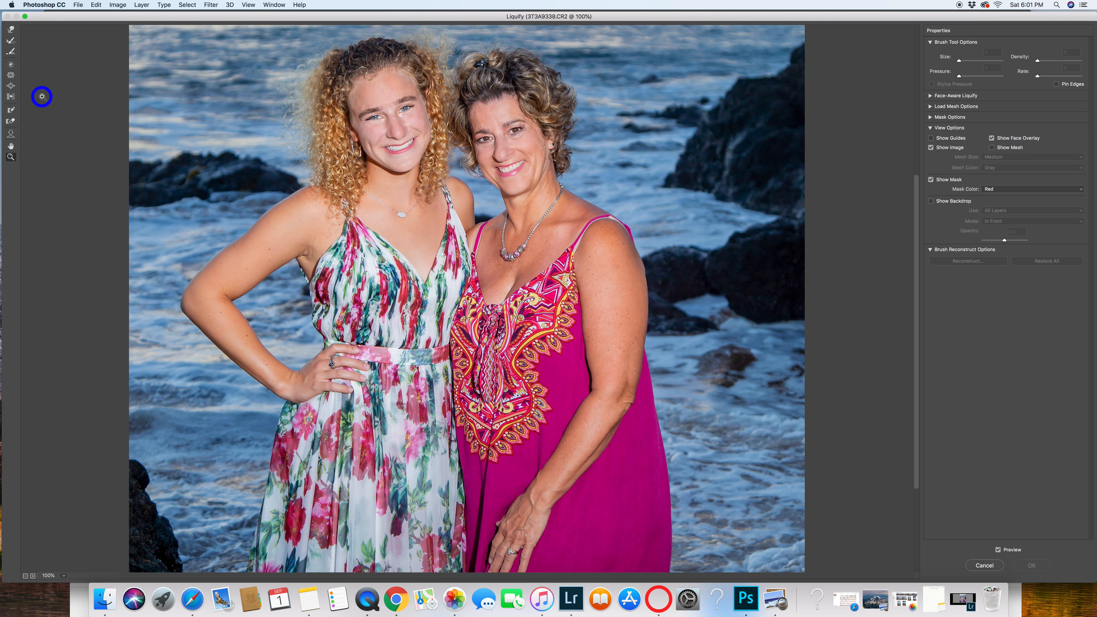
# Step: Slim the older woman's bare upper arm using the Pucker tool at a brush size of about 418
pyautogui.click(11, 75)
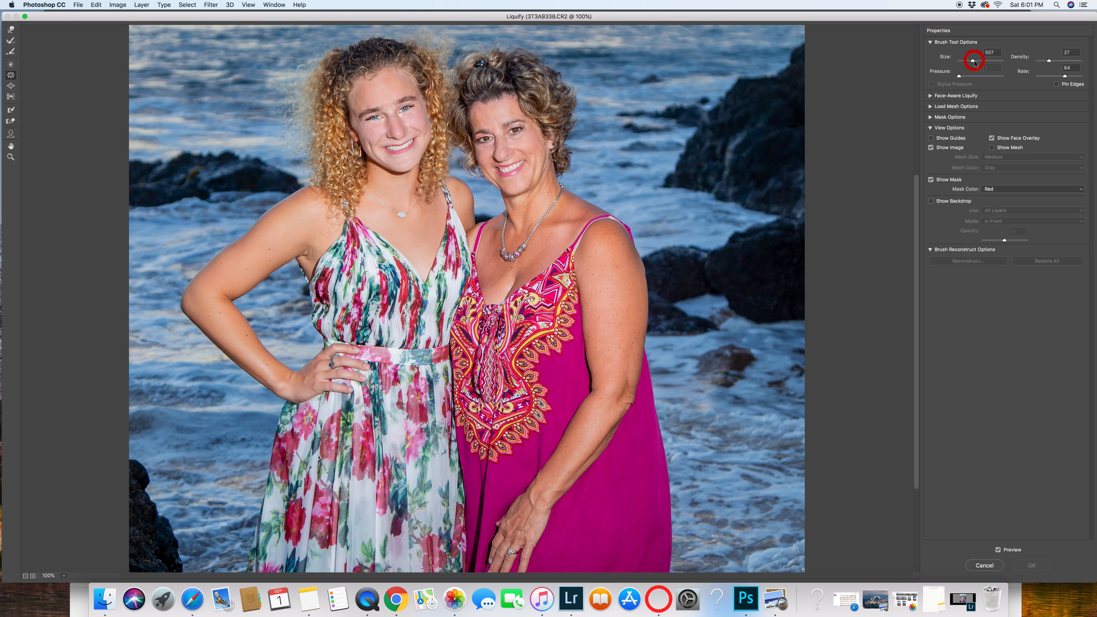
pyautogui.moveTo(972, 60); pyautogui.dragTo(970, 61)
pyautogui.moveTo(612, 275); pyautogui.dragTo(610, 349)
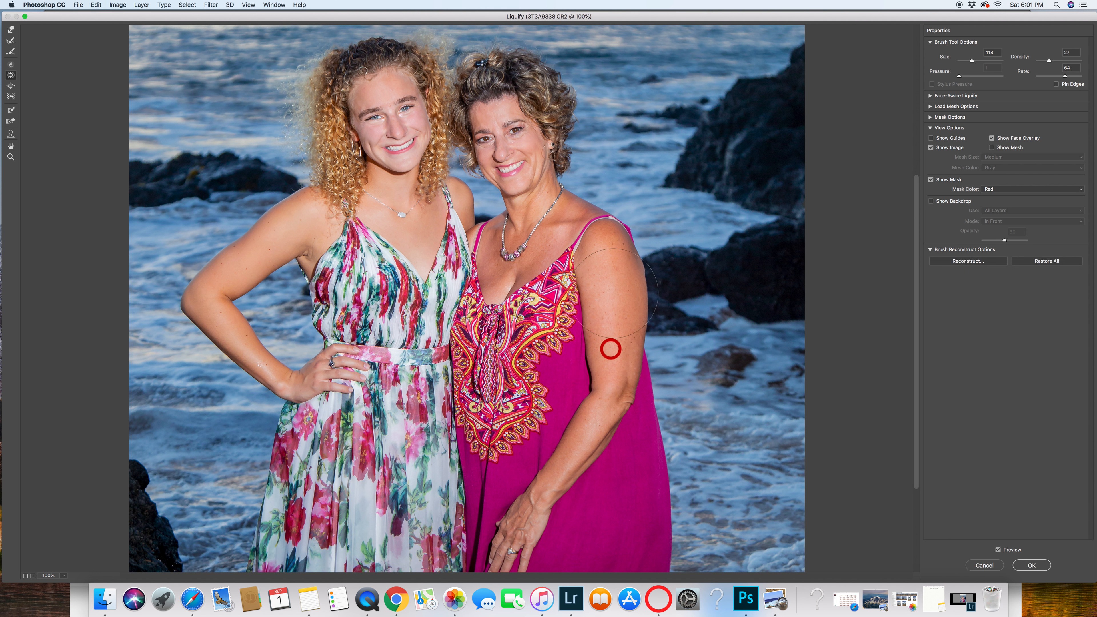
pyautogui.moveTo(639, 275); pyautogui.dragTo(619, 330)
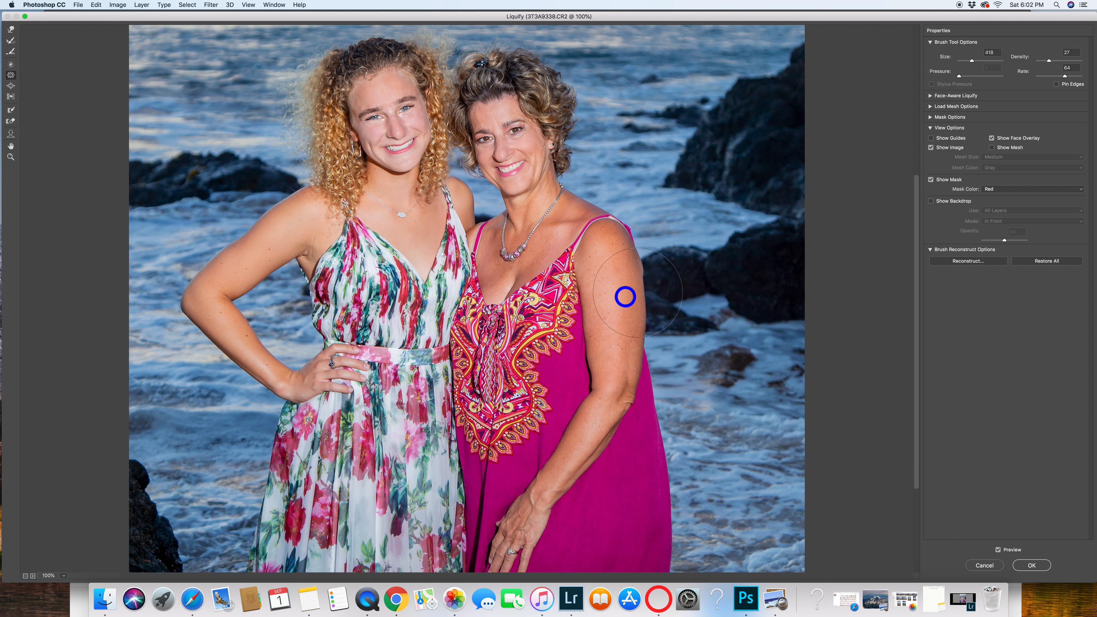
pyautogui.moveTo(579, 314); pyautogui.dragTo(615, 362)
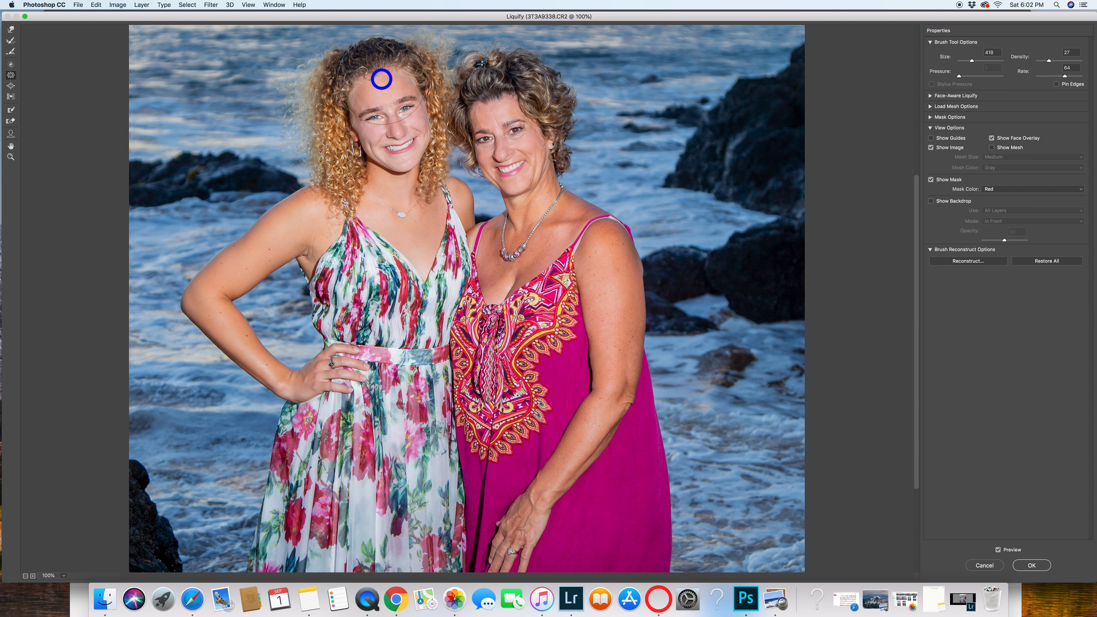
# Step: Try the Pucker tool on the younger woman's face, then undo the distortion
pyautogui.moveTo(378, 78); pyautogui.dragTo(393, 127)
pyautogui.press('super+z')
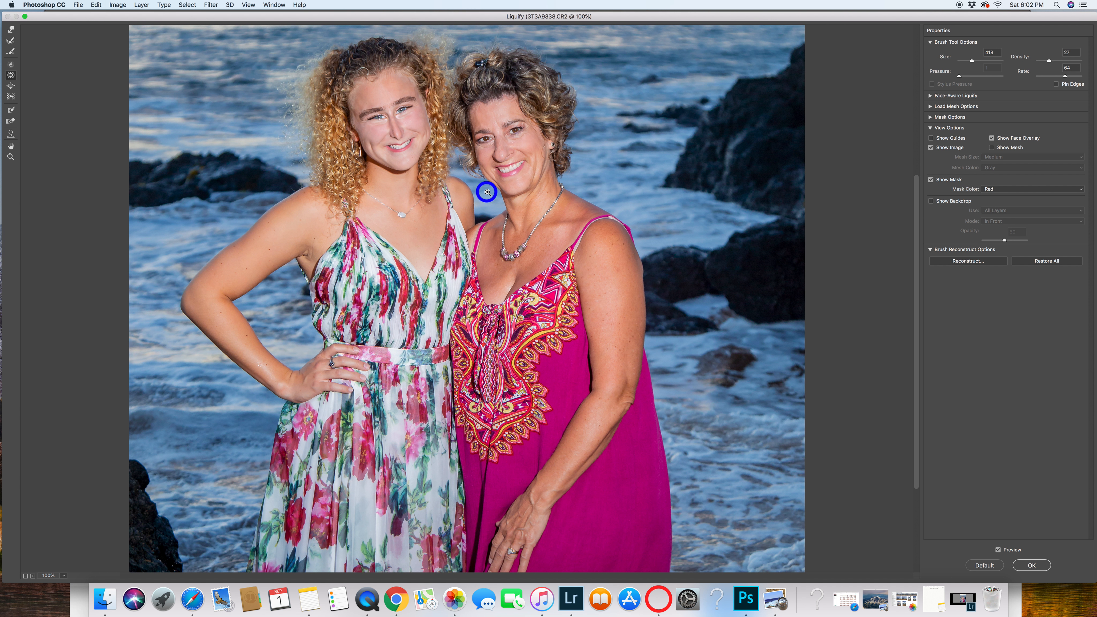
pyautogui.press('super+z')
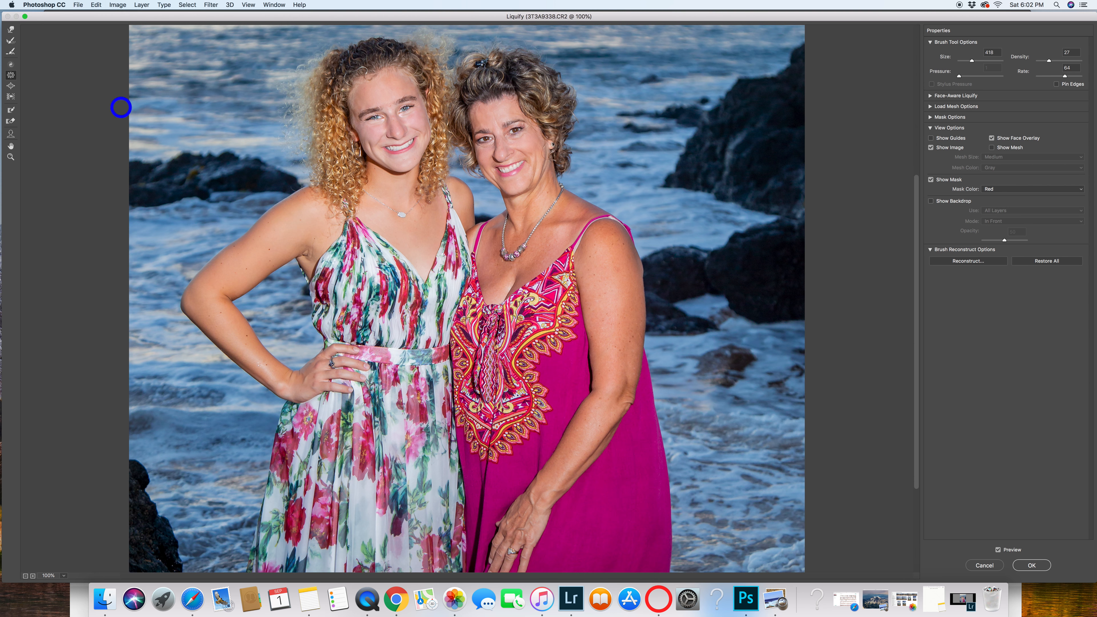
# Step: Try pushing in the older woman's shoulder and upper arm using the Forward Warp tool at brush size 378
pyautogui.click(11, 31)
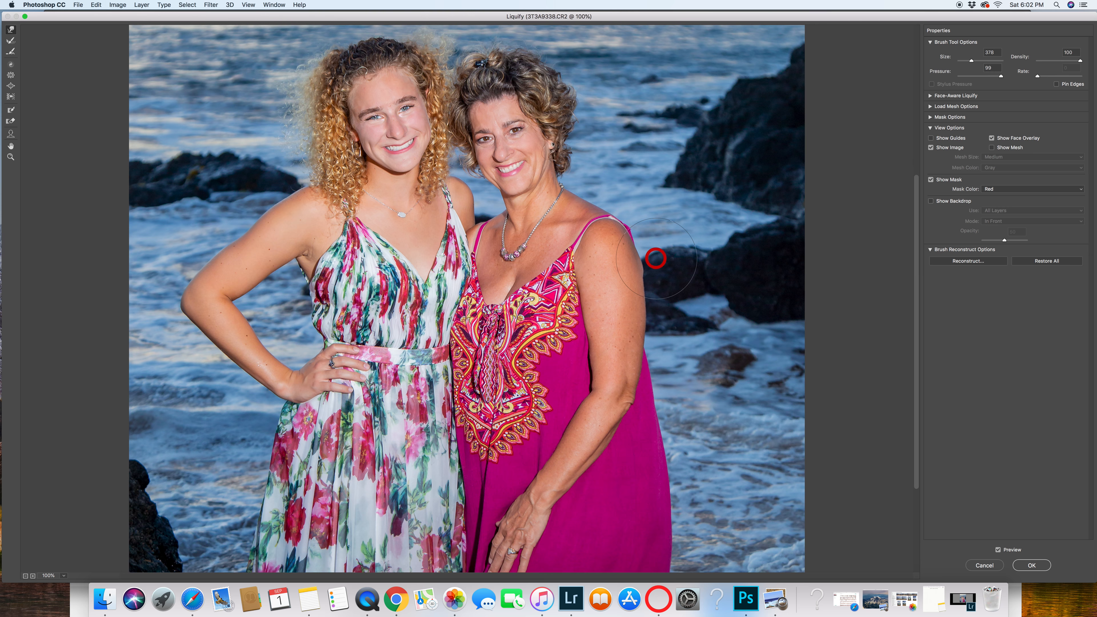
pyautogui.moveTo(656, 258); pyautogui.dragTo(658, 249)
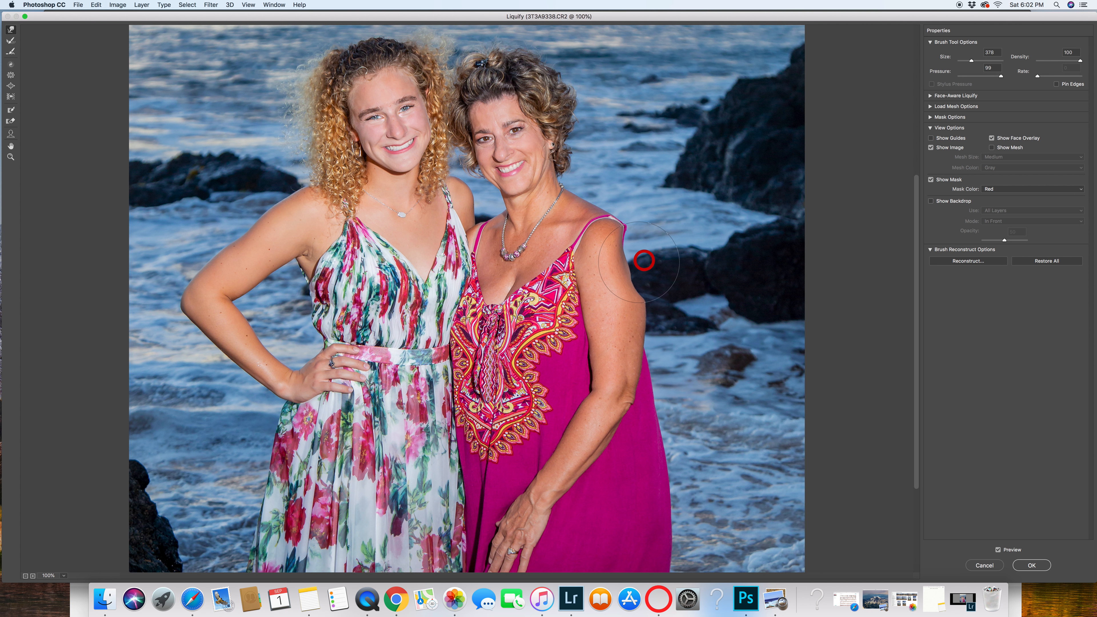
pyautogui.moveTo(654, 257); pyautogui.dragTo(650, 257)
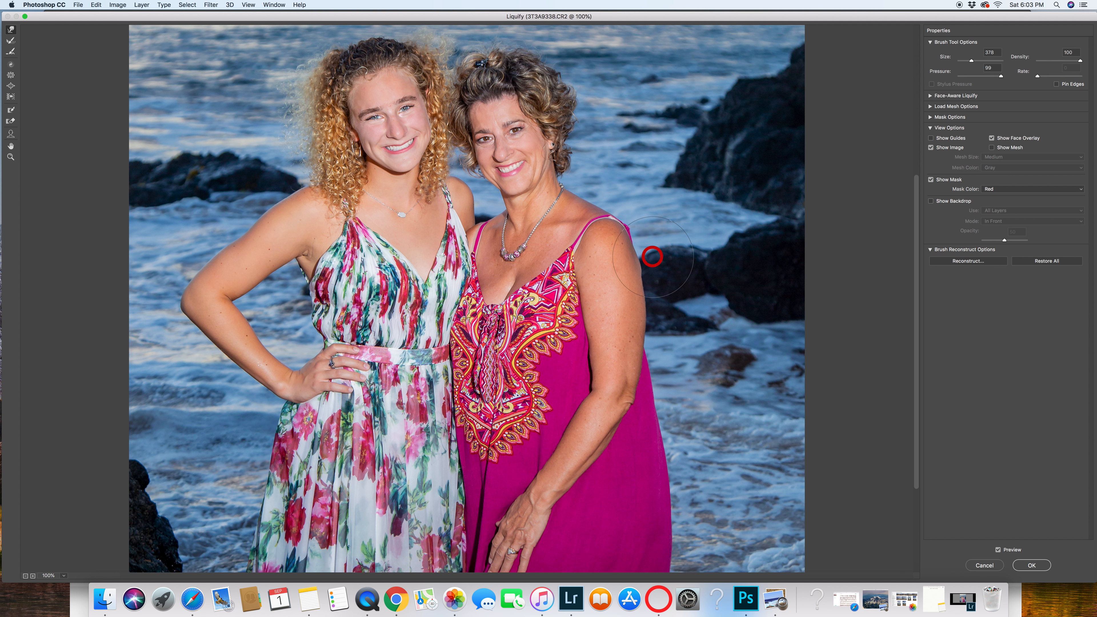
pyautogui.moveTo(654, 257); pyautogui.dragTo(654, 258)
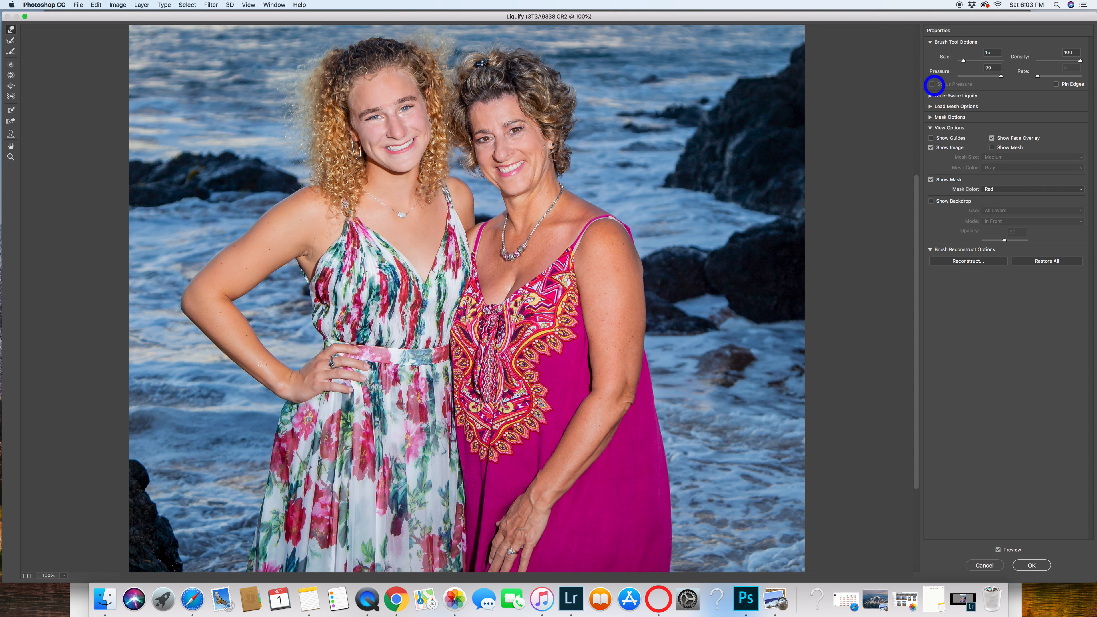
pyautogui.click(968, 61)
# Step: Pucker the outer edge of the older woman's upper arm, and the area below the younger woman's waist at brush size 664
pyautogui.click(12, 76)
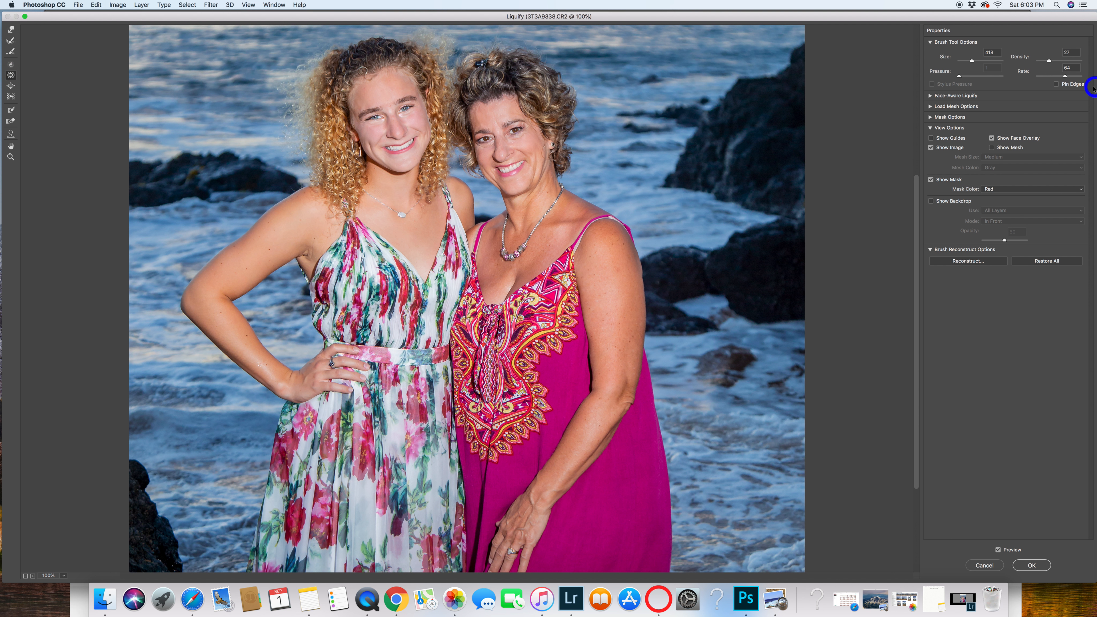
pyautogui.moveTo(975, 60); pyautogui.dragTo(973, 62)
pyautogui.moveTo(639, 261); pyautogui.dragTo(641, 270)
pyautogui.moveTo(973, 62); pyautogui.dragTo(976, 62)
pyautogui.moveTo(441, 392)
pyautogui.mouseDown()
pyautogui.moveTo(463, 407)
pyautogui.moveTo(464, 381)
pyautogui.mouseUp()
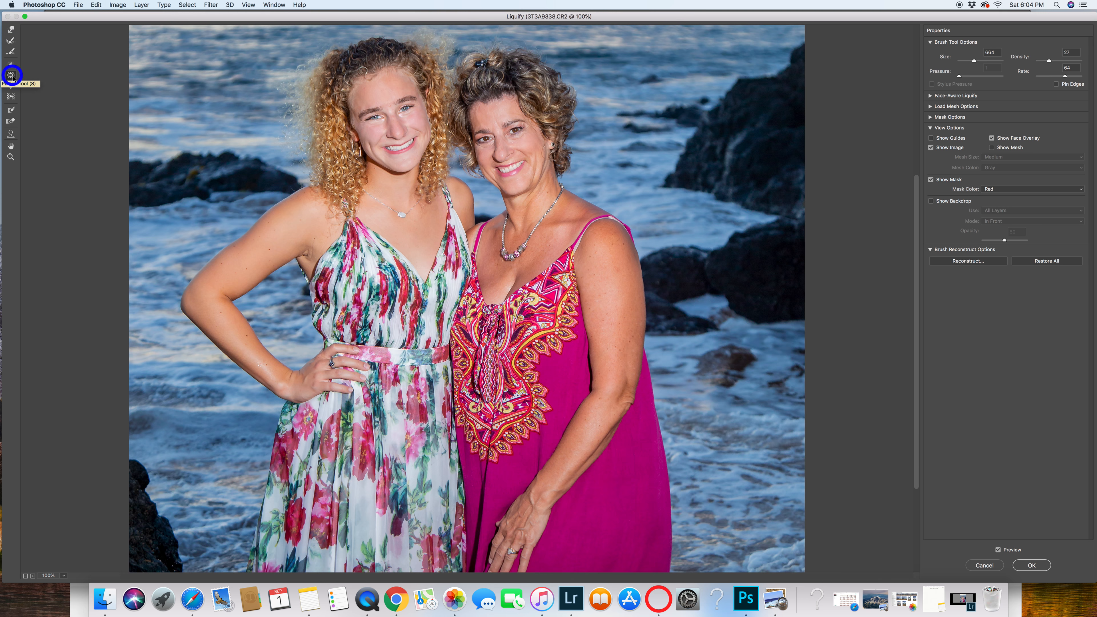
# Step: Try the Twirl Clockwise tool on the younger woman's face
pyautogui.click(11, 66)
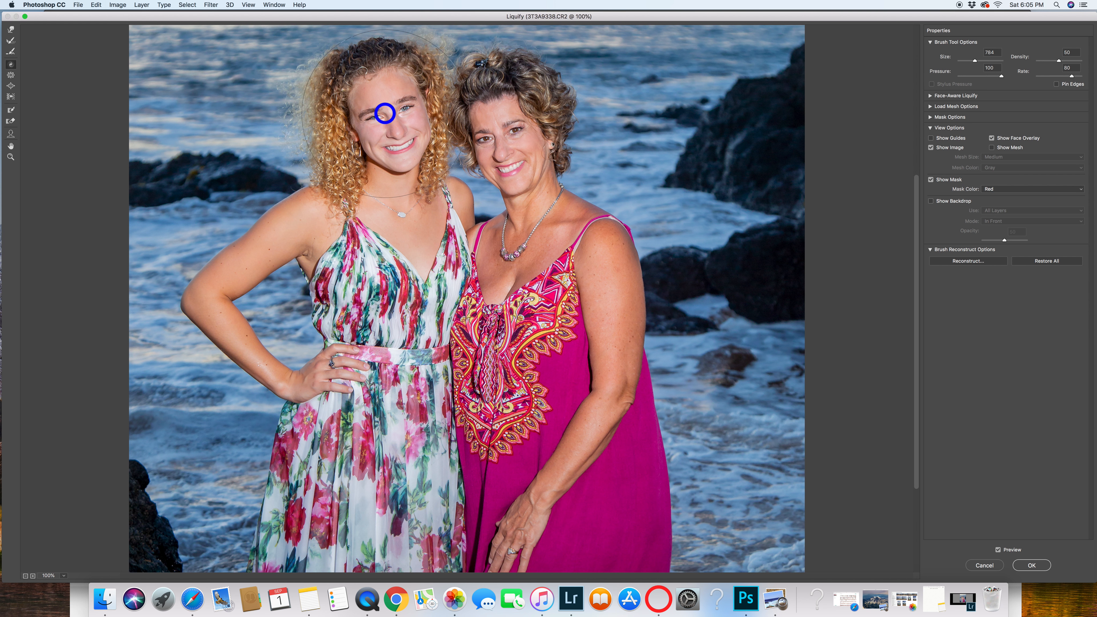
pyautogui.moveTo(386, 113); pyautogui.dragTo(386, 113)
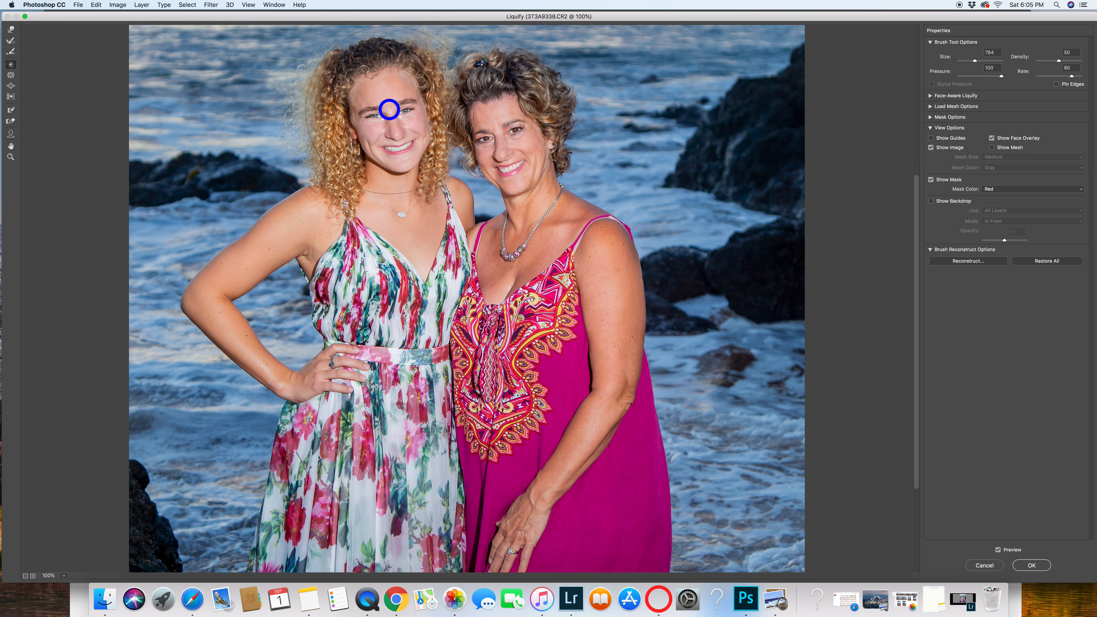
pyautogui.moveTo(389, 110); pyautogui.dragTo(390, 109)
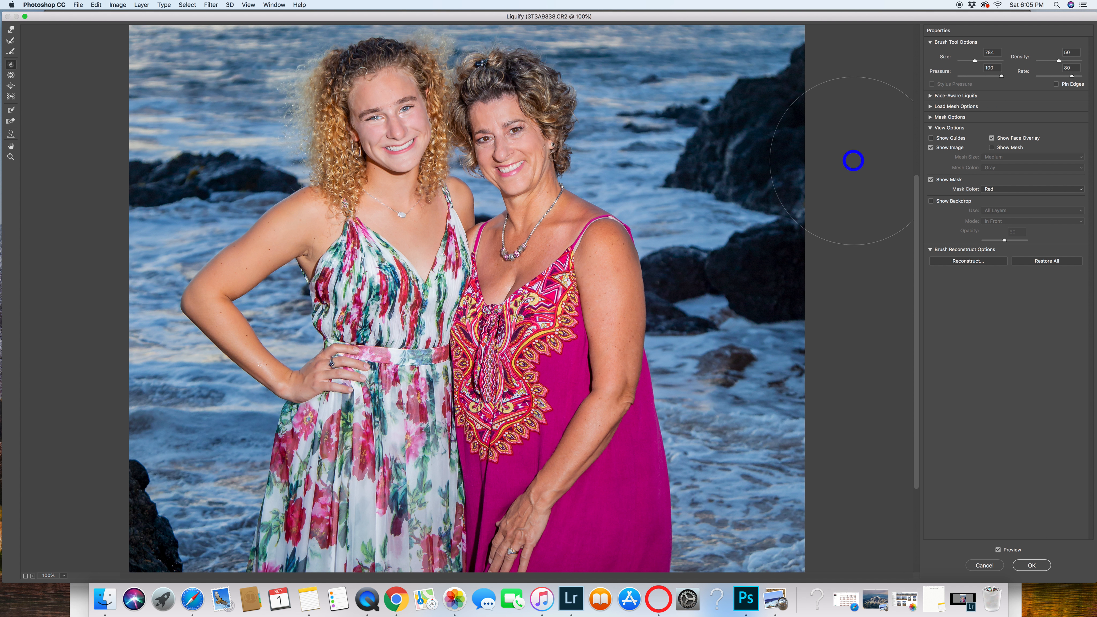
# Step: Try the Bloat tool at brush size 1606 on the younger woman's face and on both women's dresses around the waist
pyautogui.click(10, 85)
pyautogui.moveTo(381, 145); pyautogui.dragTo(388, 145)
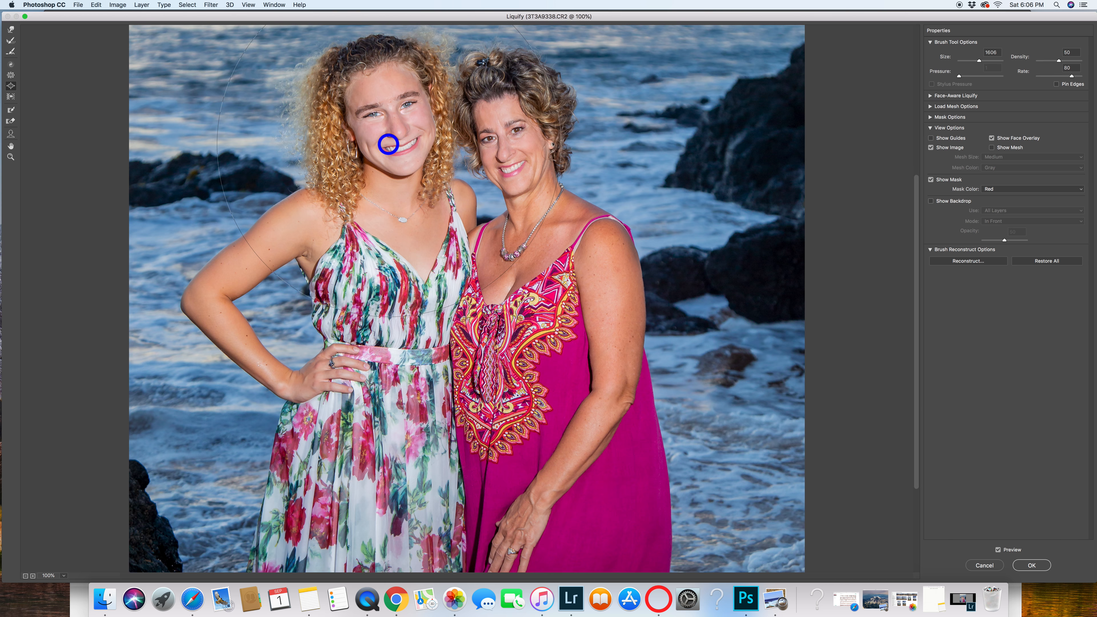
pyautogui.moveTo(388, 144); pyautogui.dragTo(388, 145)
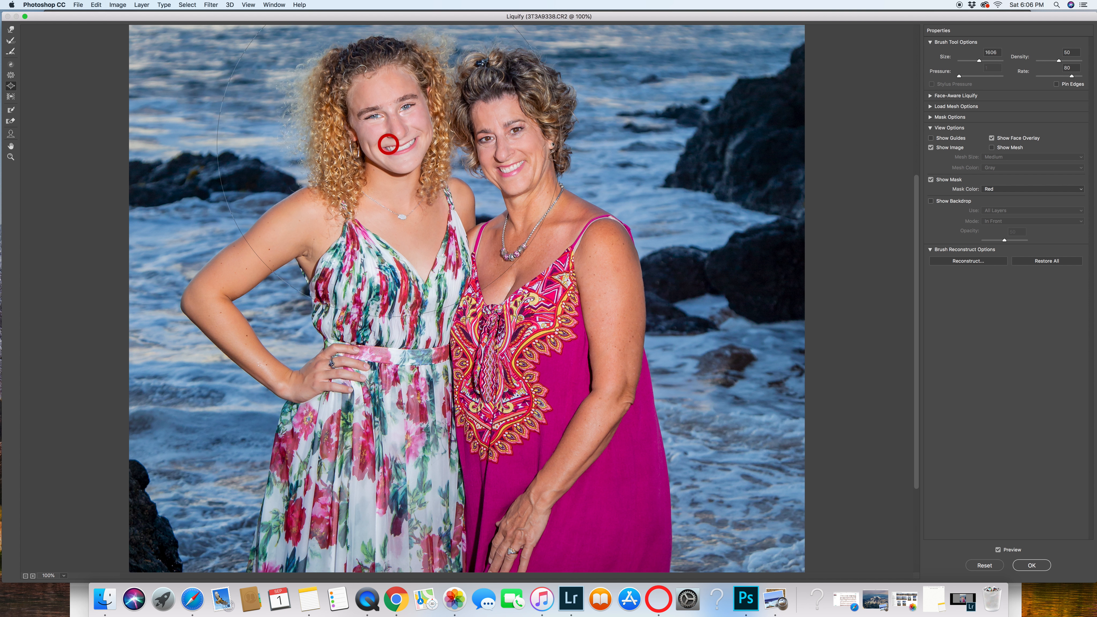
pyautogui.moveTo(448, 406); pyautogui.dragTo(449, 403)
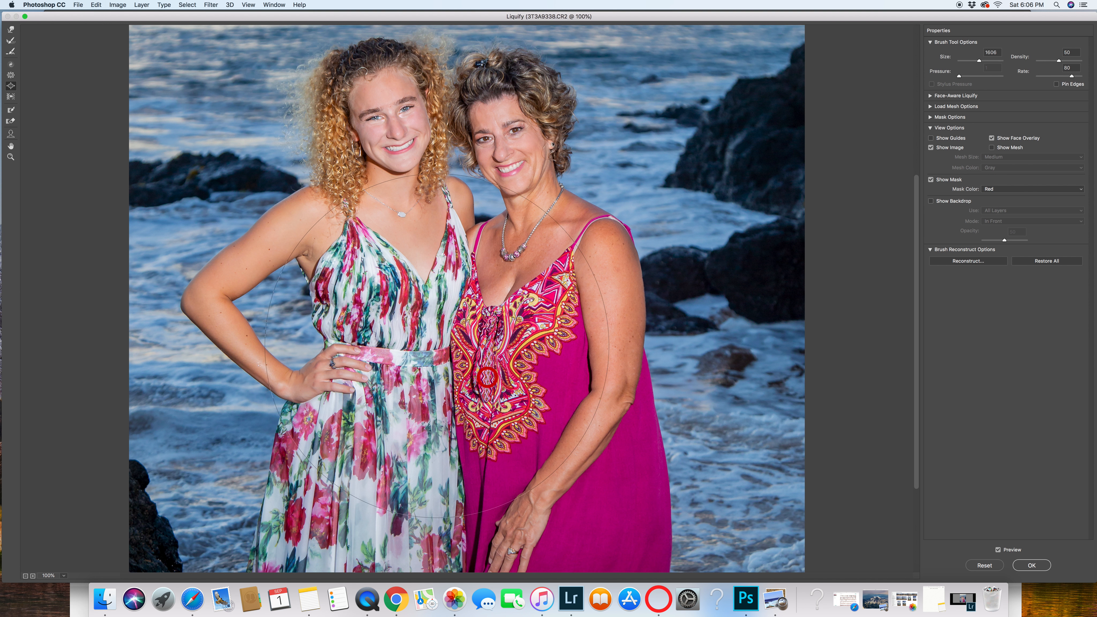
pyautogui.moveTo(484, 356); pyautogui.dragTo(486, 380)
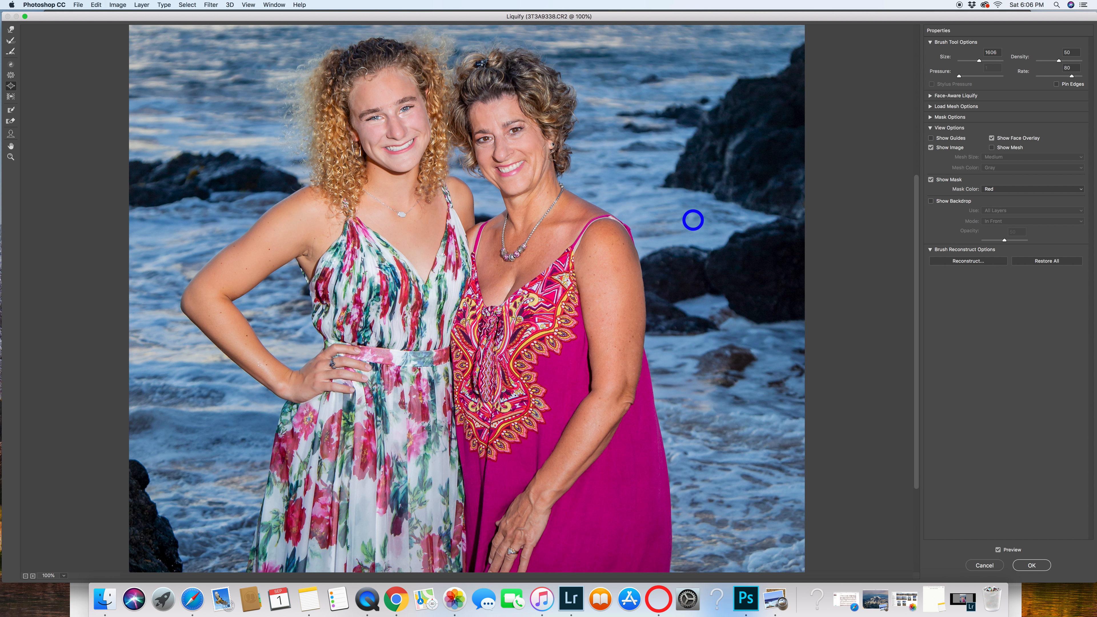